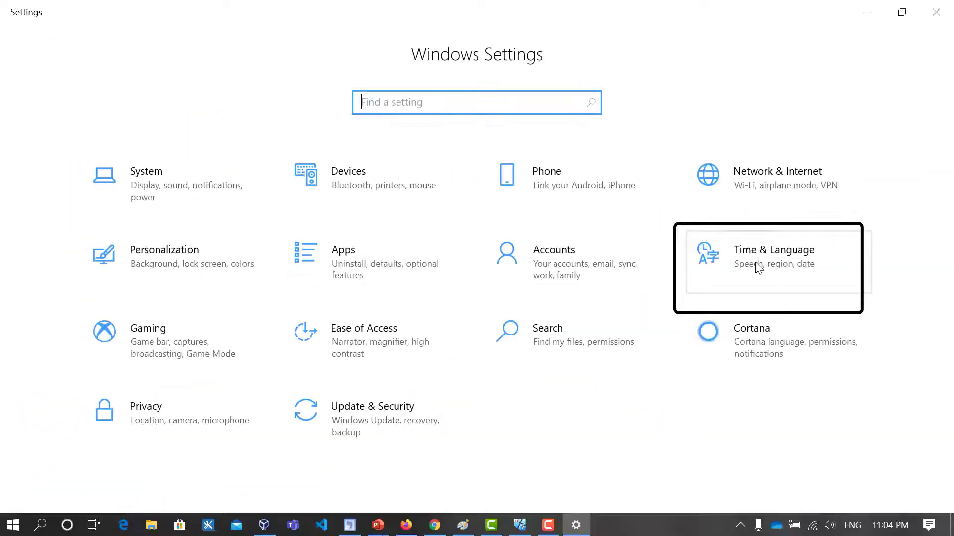
Step: In Time & Language > Language, remove Amharic from the preferred languages
{"action": "left_click", "coordinate": [782, 263]}
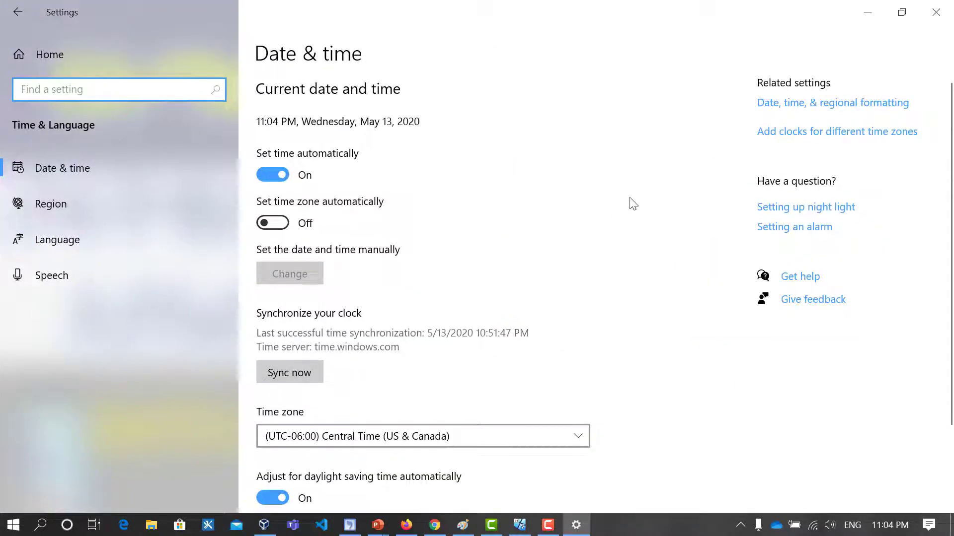
{"action": "left_click", "coordinate": [101, 241]}
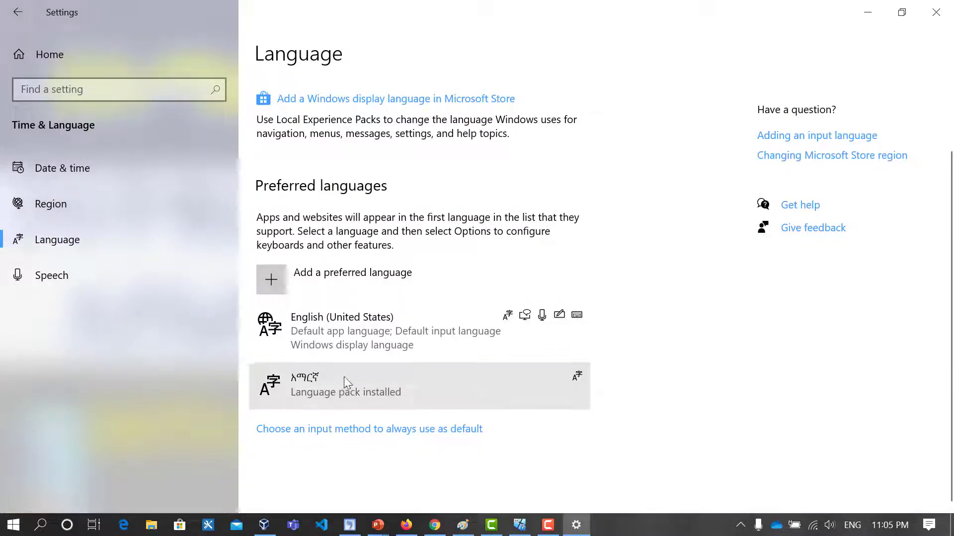
{"action": "left_click", "coordinate": [418, 388]}
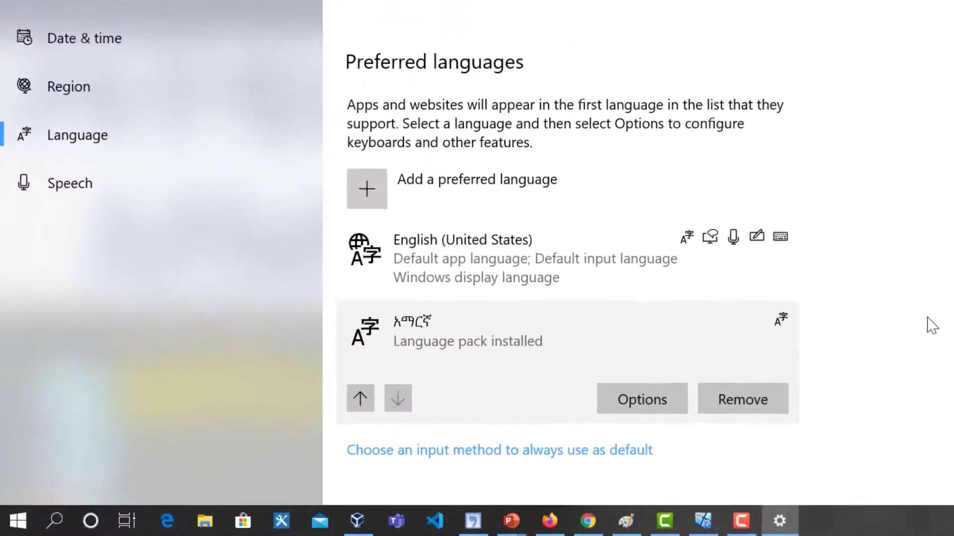
{"action": "scroll", "coordinate": [688, 380], "scroll_direction": "down", "scroll_amount": 2}
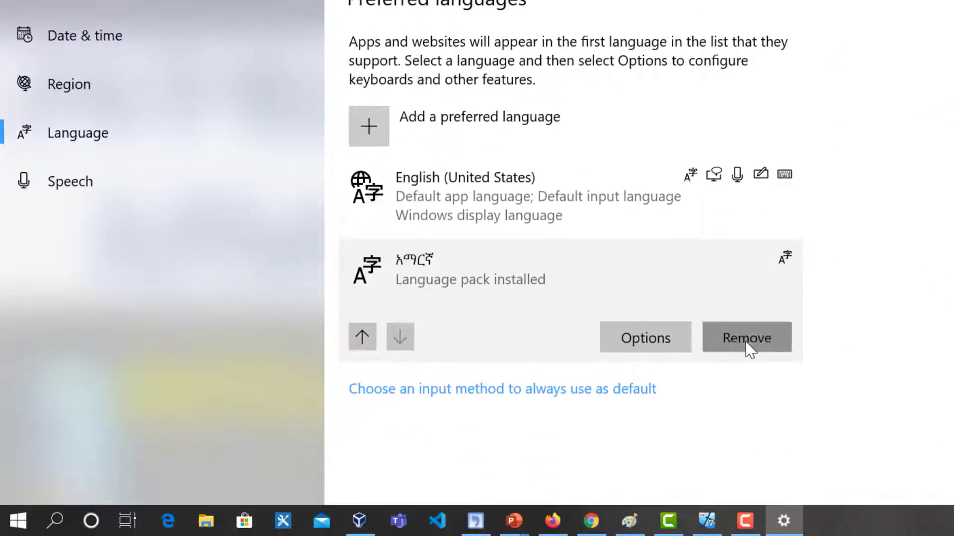
{"action": "left_click", "coordinate": [745, 337]}
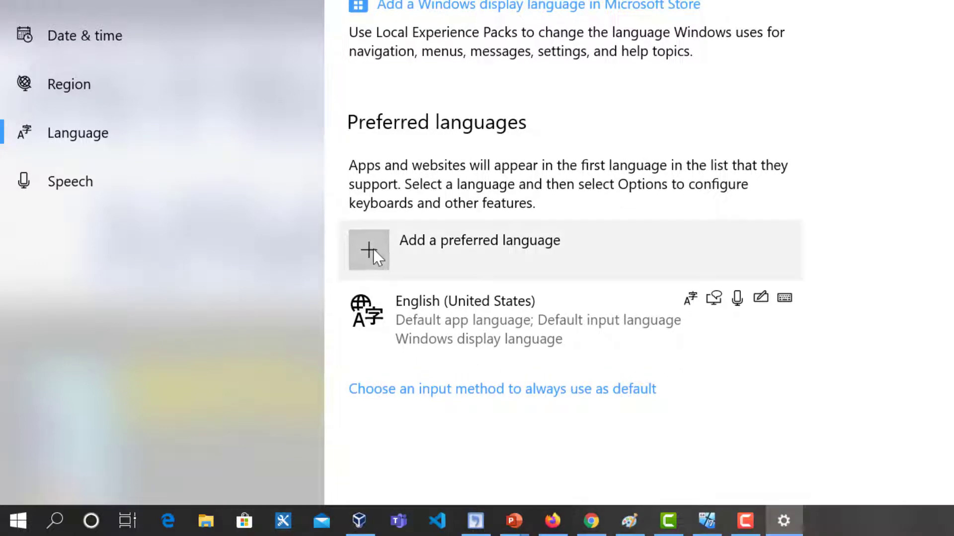
Step: Pick Amharic from the preferred-language list and install it
{"action": "left_click", "coordinate": [369, 250]}
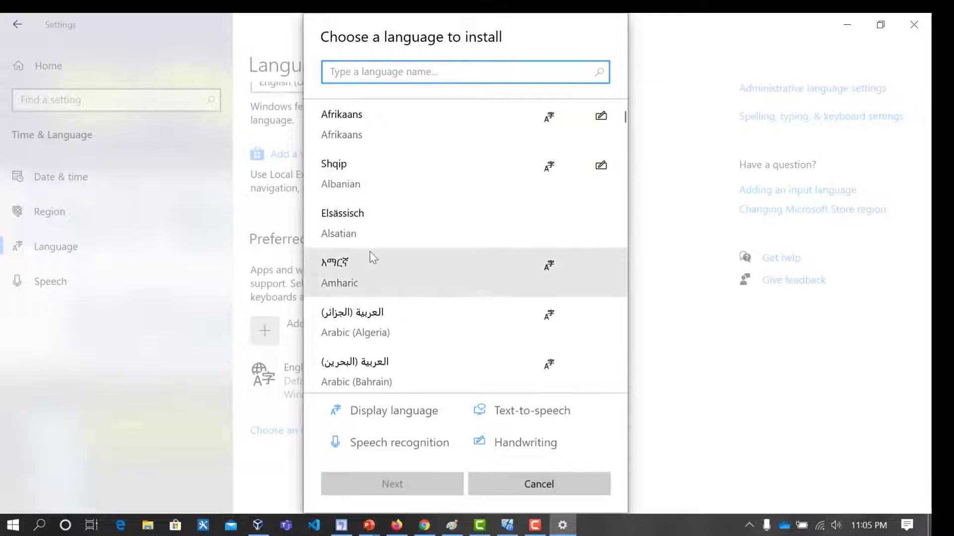
{"action": "left_click", "coordinate": [363, 278]}
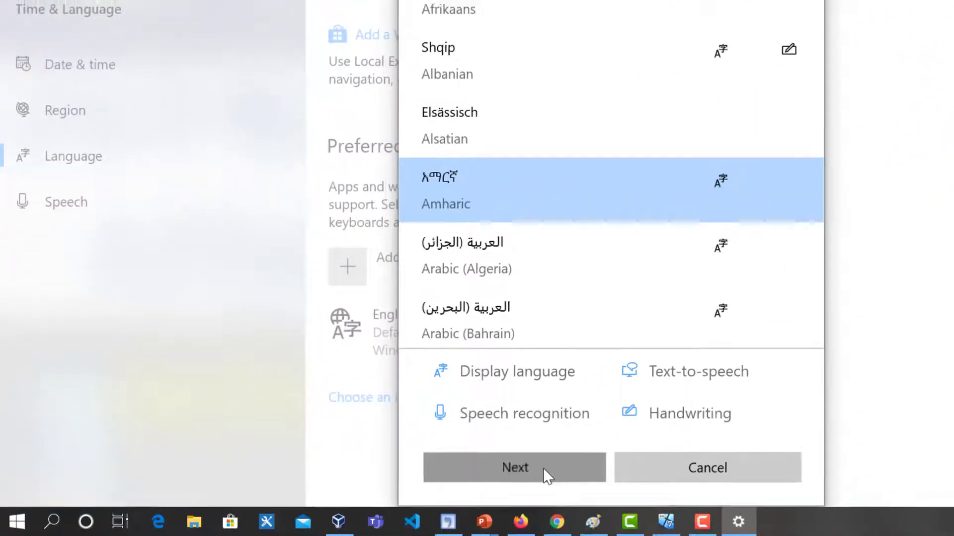
{"action": "left_click", "coordinate": [543, 468]}
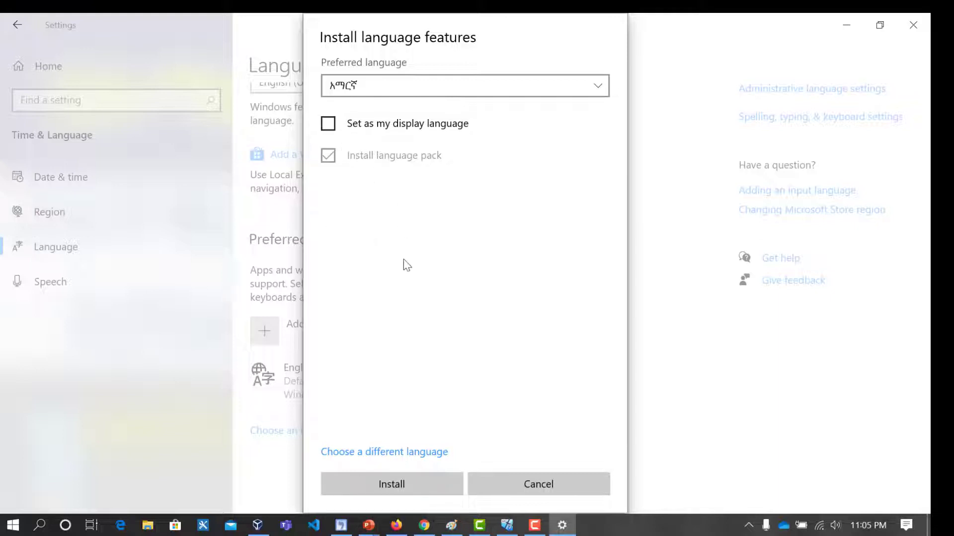
{"action": "left_click", "coordinate": [407, 486]}
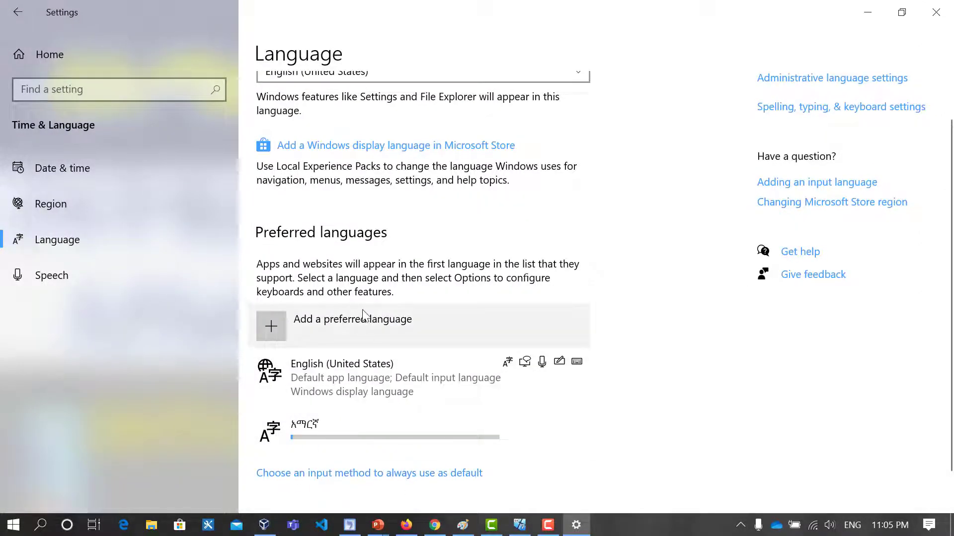
{"action": "left_click", "coordinate": [272, 531]}
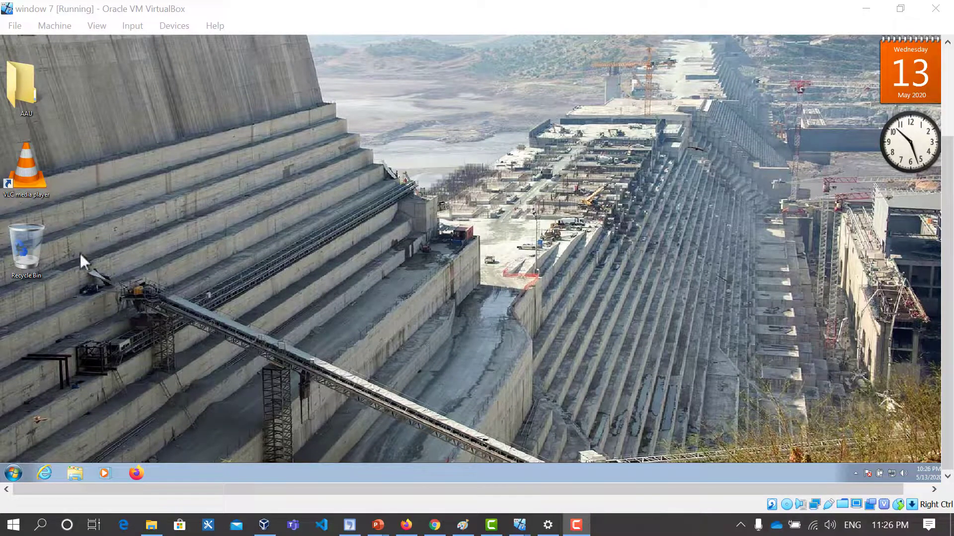
Step: In the Windows 7 guest, open the Z: shared_vm drive and run iNSTALL Ge'ez 10
{"action": "left_click", "coordinate": [13, 475]}
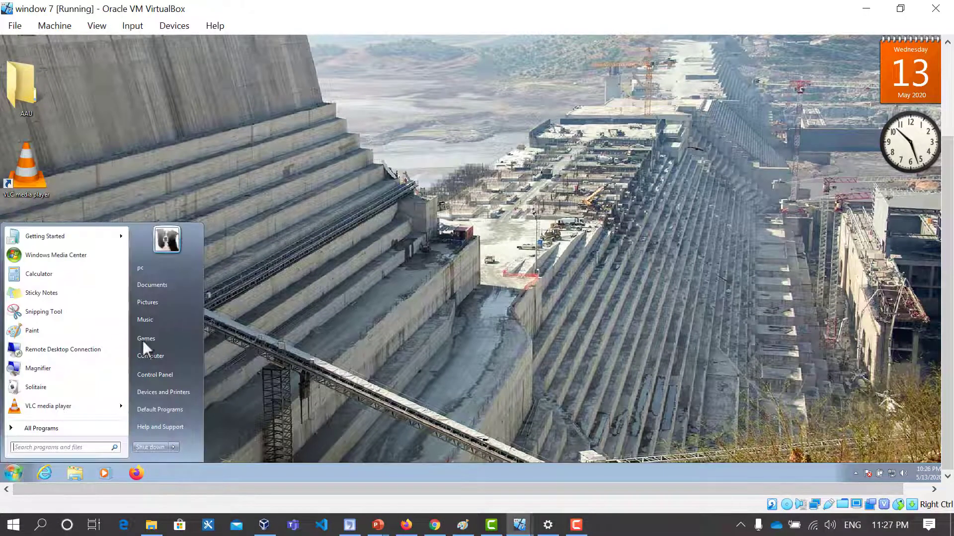
{"action": "left_click", "coordinate": [175, 357]}
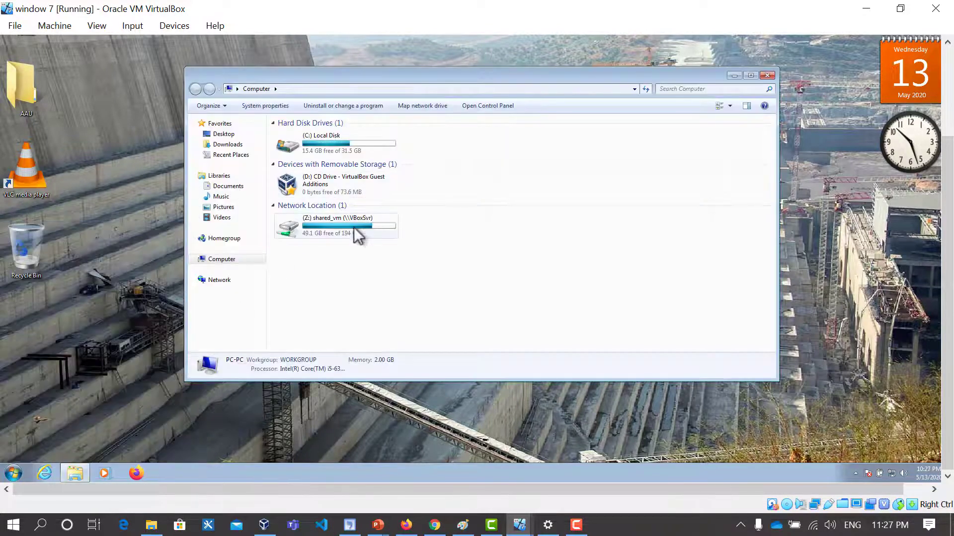
{"action": "double_click", "coordinate": [356, 228]}
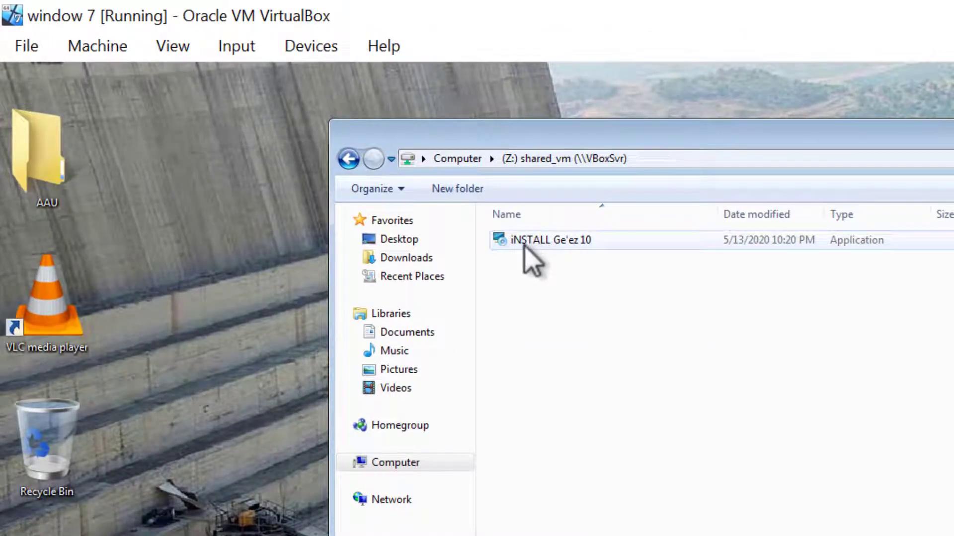
{"action": "double_click", "coordinate": [524, 243]}
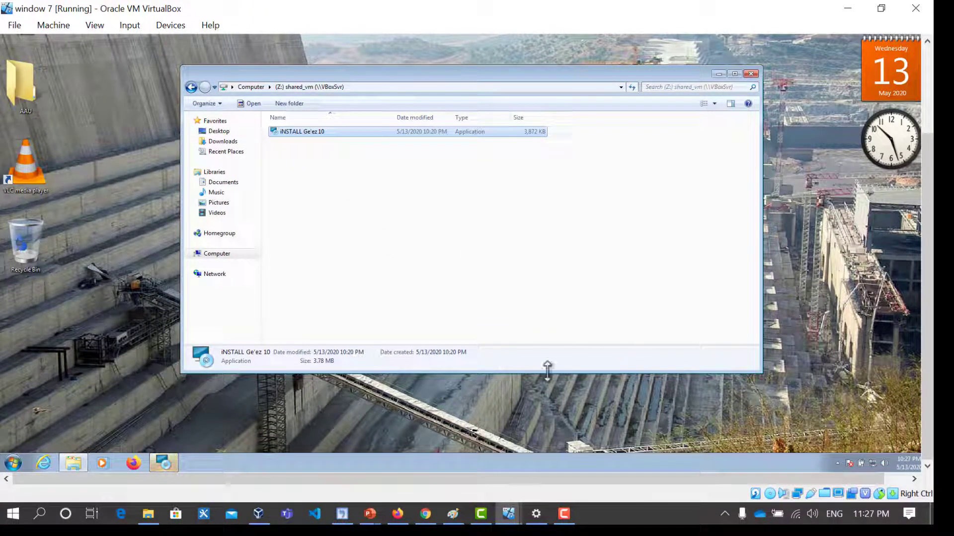
Step: Run the Power Ge'ez 2010 setup through Next, Install and the UAC prompt to Finish
{"action": "left_click", "coordinate": [166, 462]}
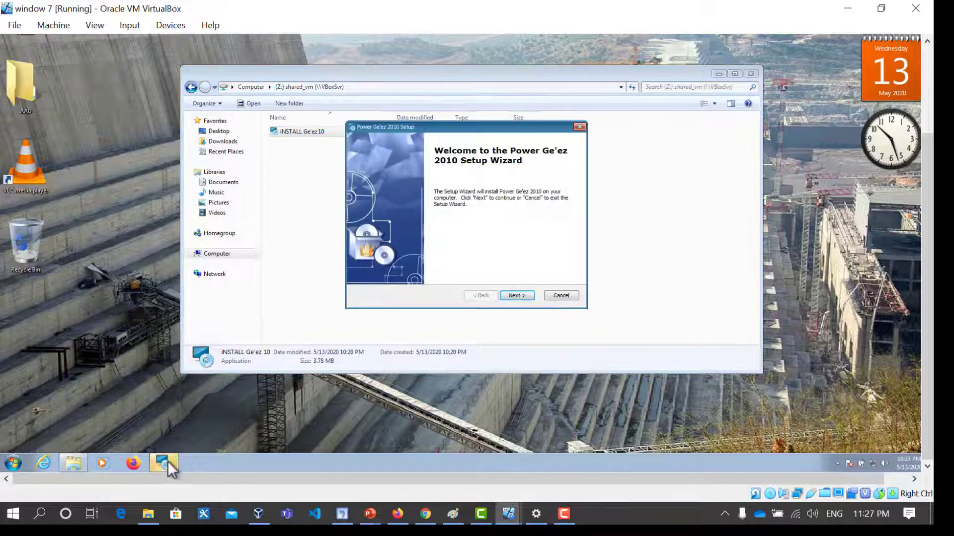
{"action": "left_click", "coordinate": [527, 296]}
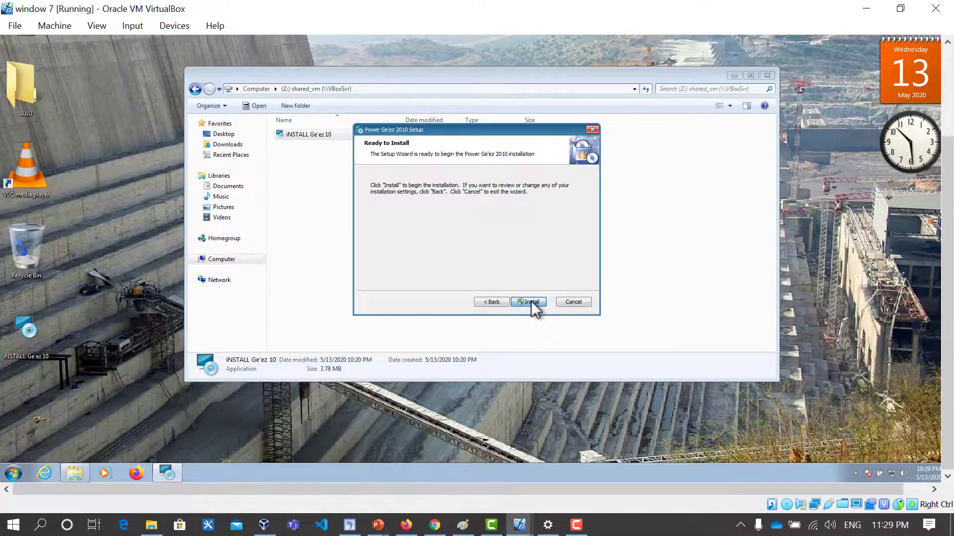
{"action": "left_click", "coordinate": [519, 296]}
{"action": "left_click", "coordinate": [525, 232]}
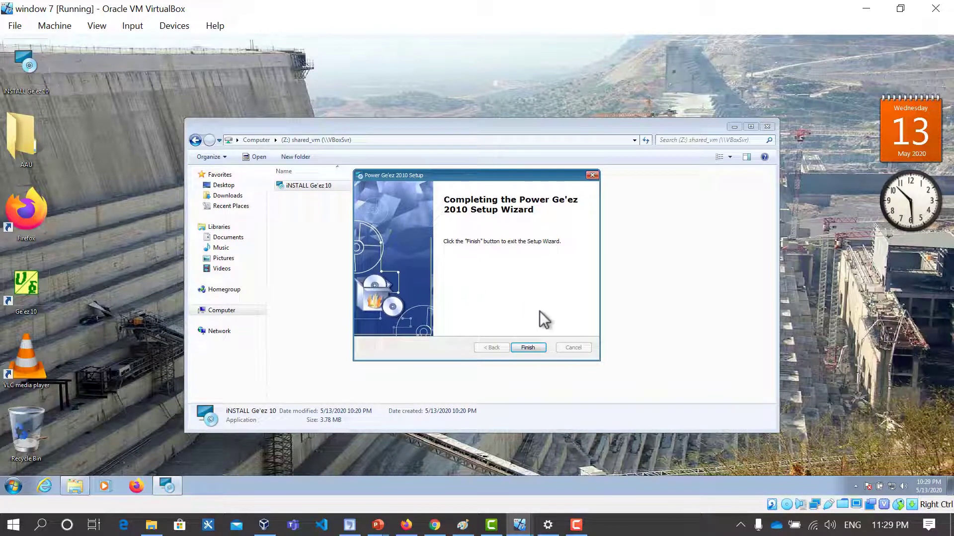
{"action": "left_click", "coordinate": [529, 347]}
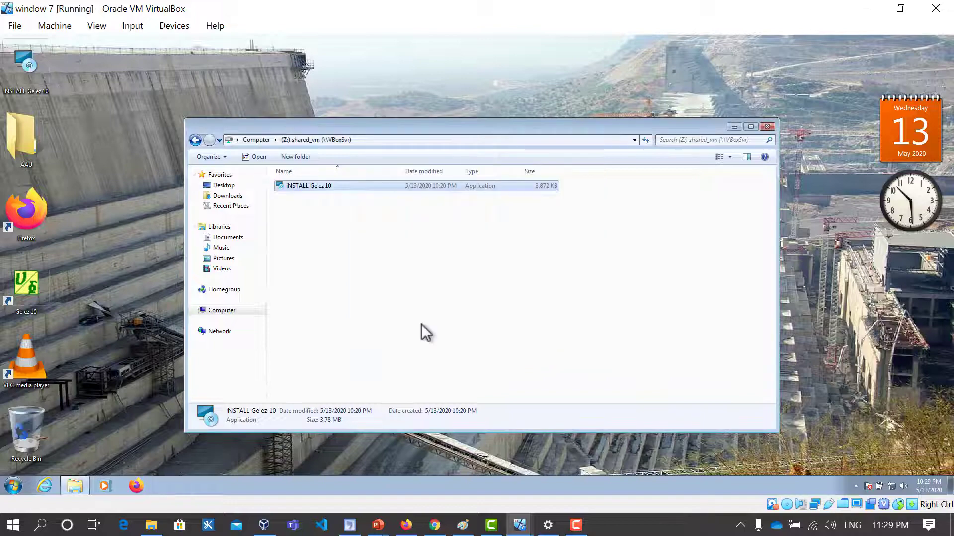
Step: Close the shared_vm window and check the Power Ge'ez icon among the hidden tray icons
{"action": "left_click", "coordinate": [767, 127]}
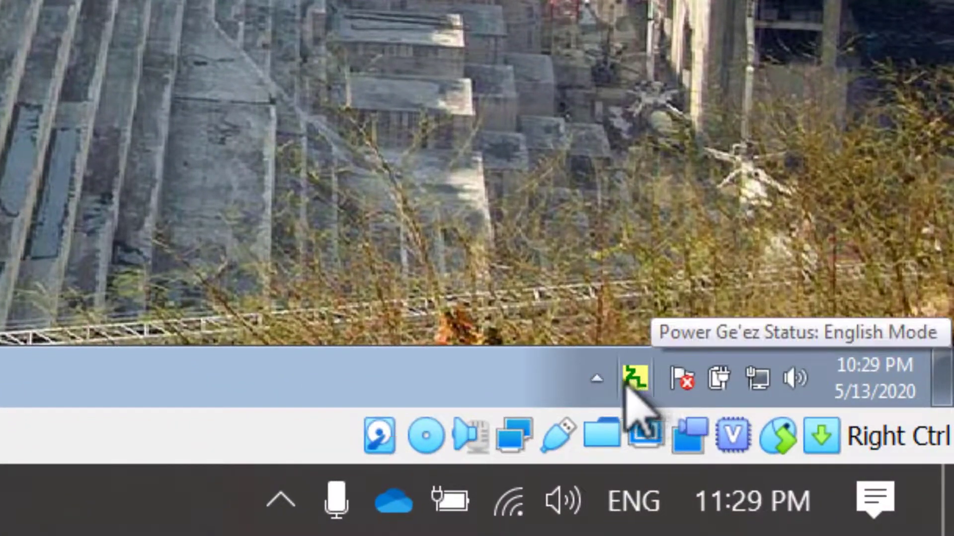
{"action": "left_click", "coordinate": [606, 382]}
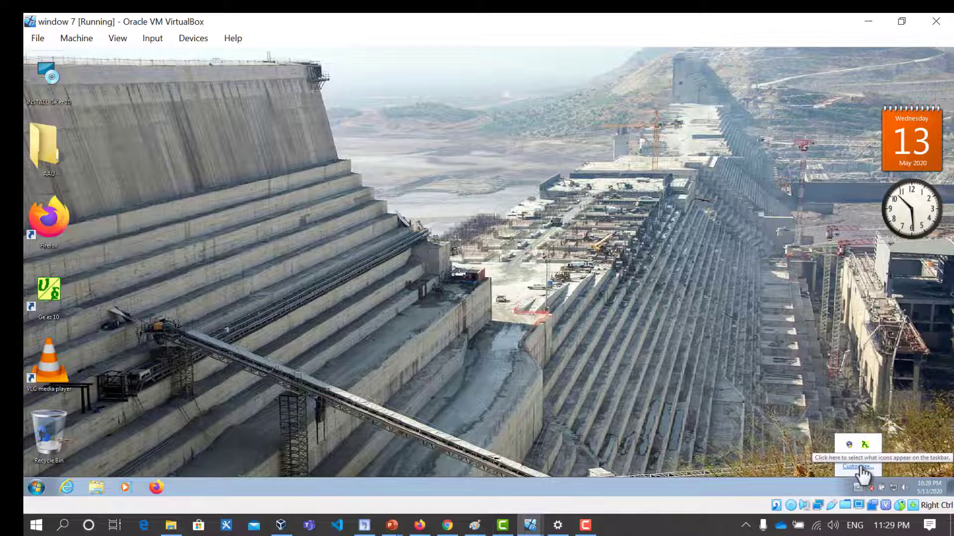
{"action": "left_click", "coordinate": [858, 468]}
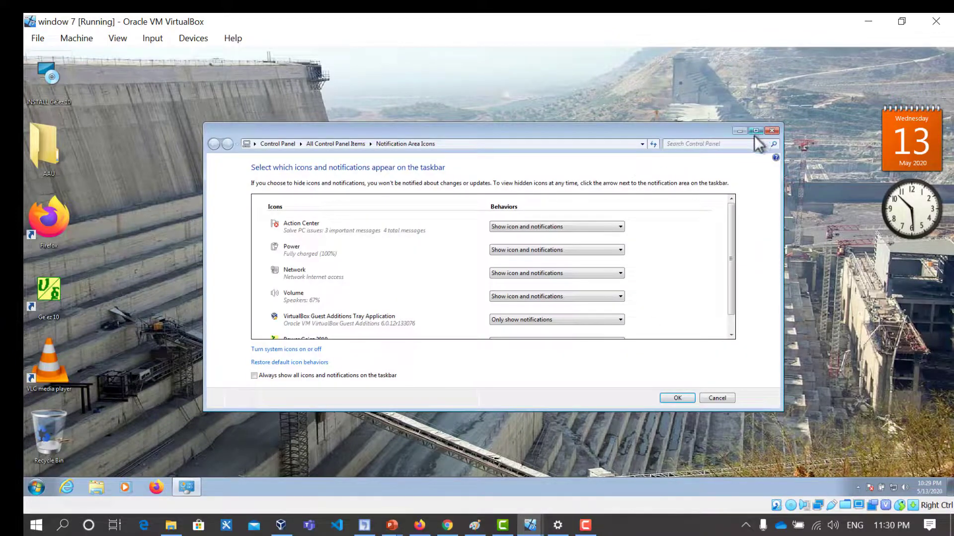
{"action": "left_click", "coordinate": [772, 132]}
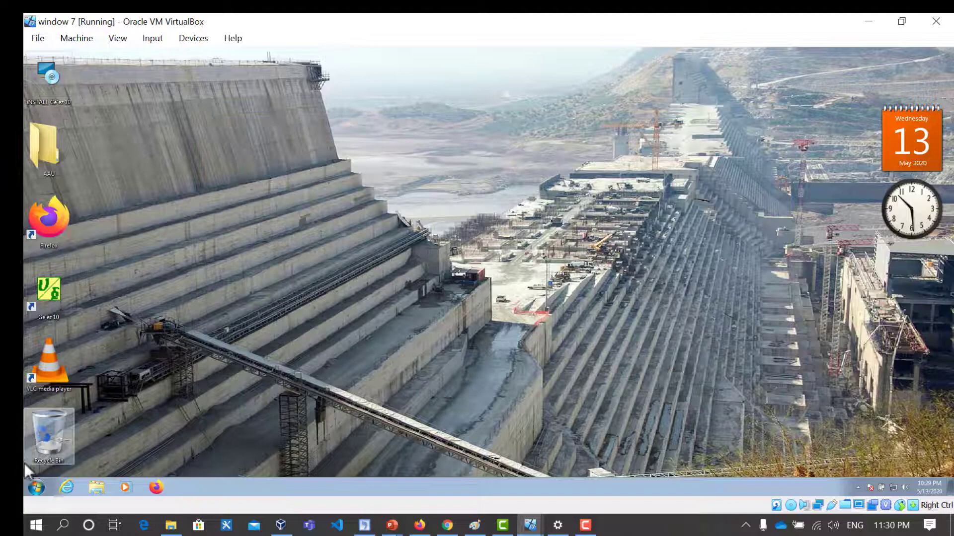
Step: Close the Oracle VM VirtualBox user manual window
{"action": "left_click", "coordinate": [37, 491]}
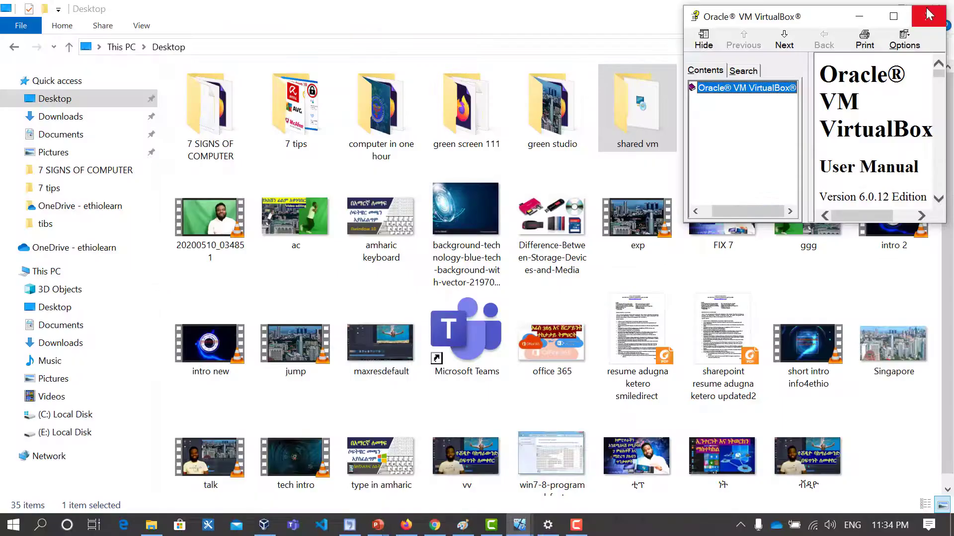
{"action": "left_click", "coordinate": [927, 25]}
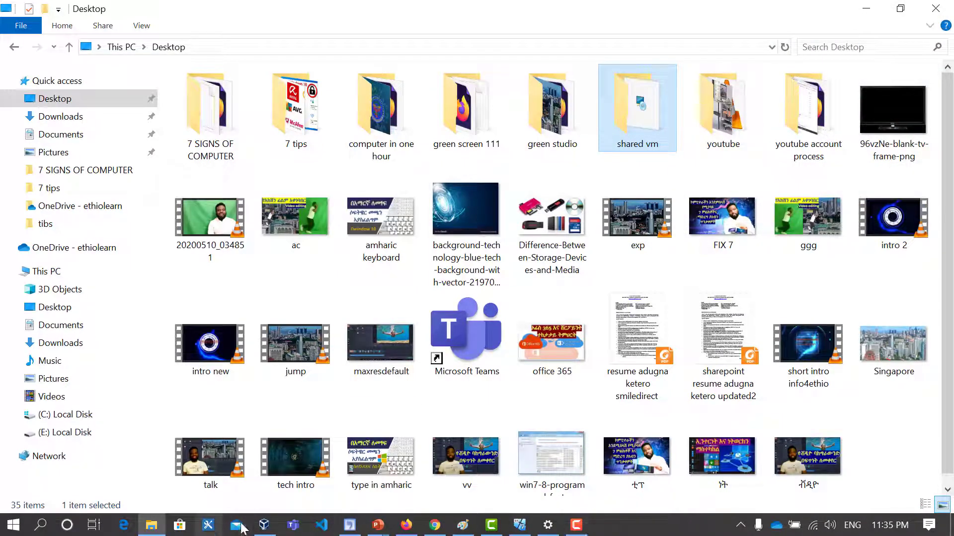
Step: Reopen the host's Language settings page and expand the Amharic entry
{"action": "left_click", "coordinate": [14, 525]}
{"action": "left_click", "coordinate": [18, 464]}
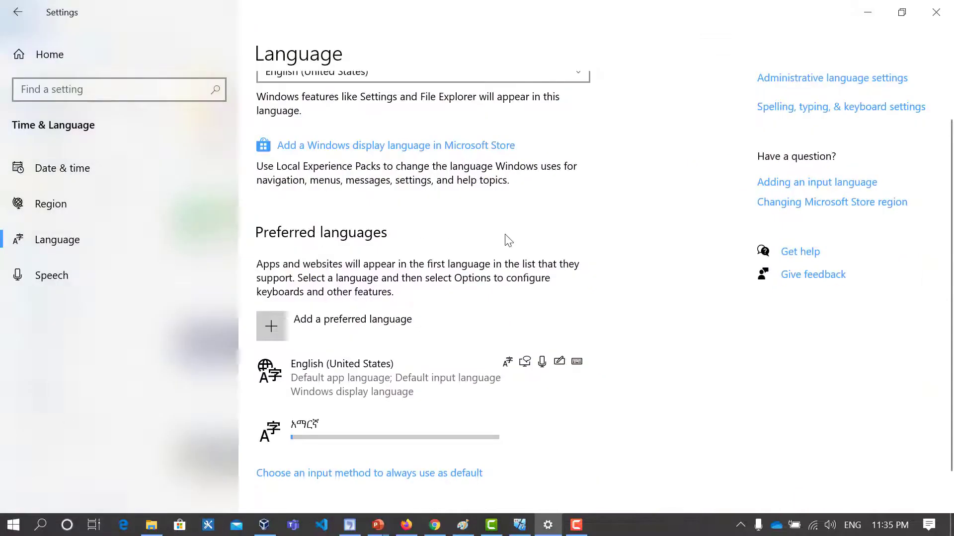
{"action": "scroll", "coordinate": [446, 425], "scroll_direction": "down", "scroll_amount": 1}
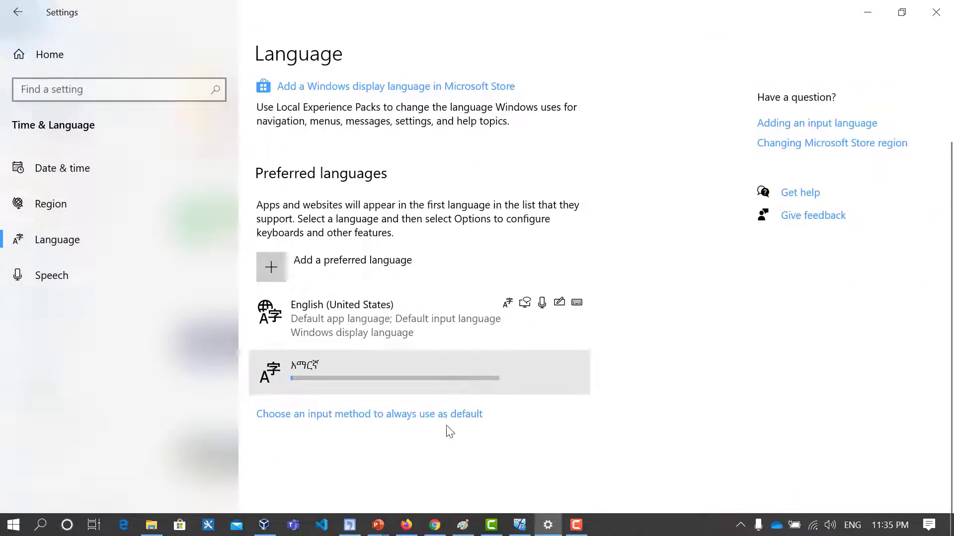
{"action": "left_click", "coordinate": [382, 393]}
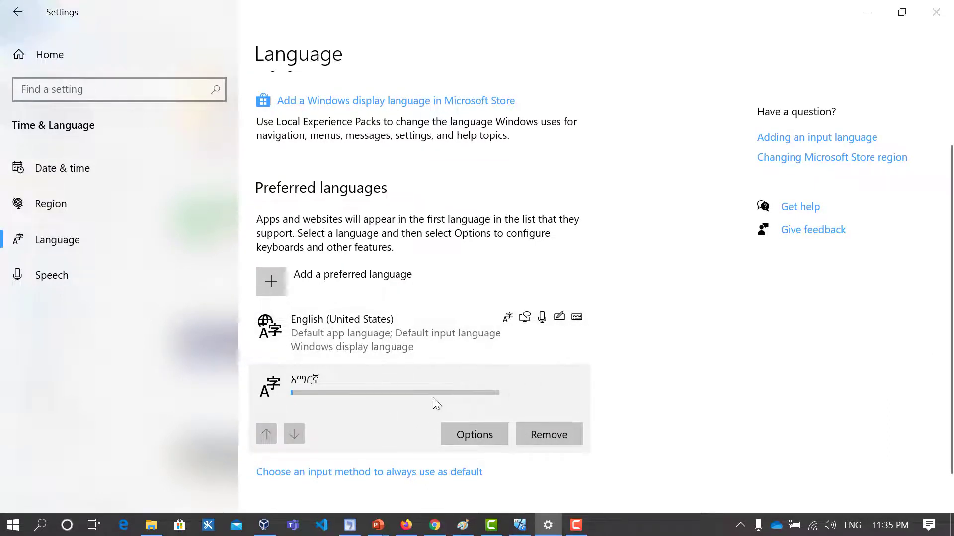
Step: Dismiss the language picker and show the input list offering Amharic Input Method
{"action": "left_click", "coordinate": [271, 286]}
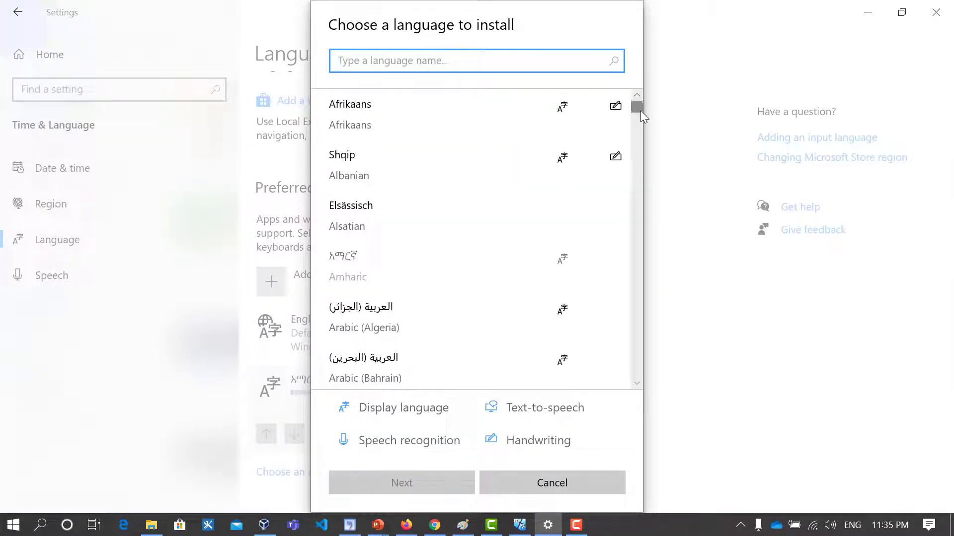
{"action": "left_click_drag", "start_coordinate": [639, 105], "coordinate": [569, 490]}
{"action": "left_click", "coordinate": [569, 489]}
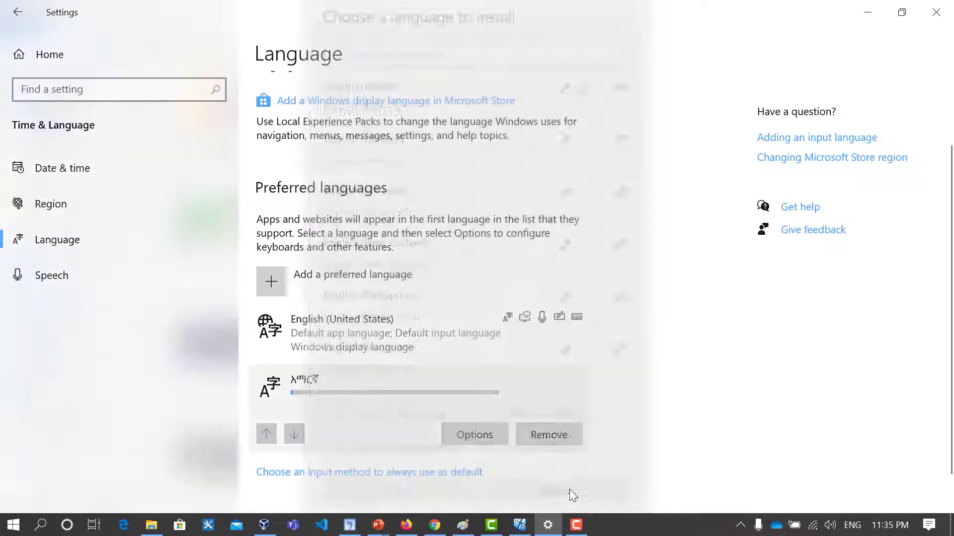
{"action": "left_click", "coordinate": [852, 525]}
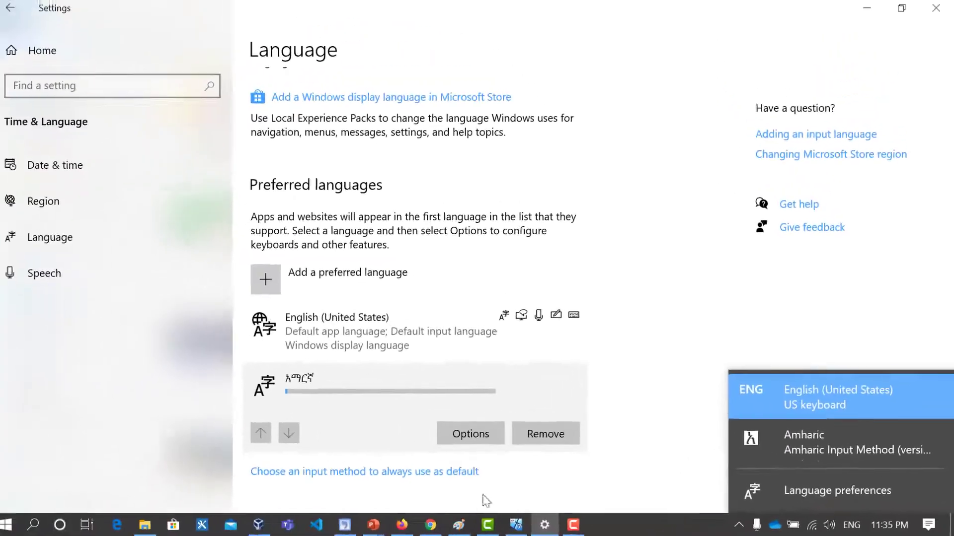
Step: In PowerPoint, add a blank second slide and start typing in its title
{"action": "left_click", "coordinate": [378, 525]}
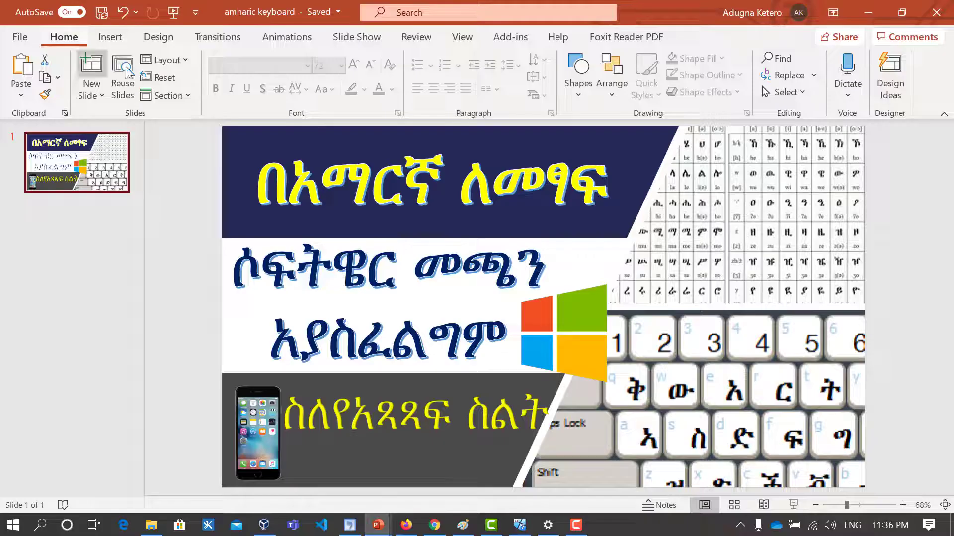
{"action": "left_click", "coordinate": [98, 73]}
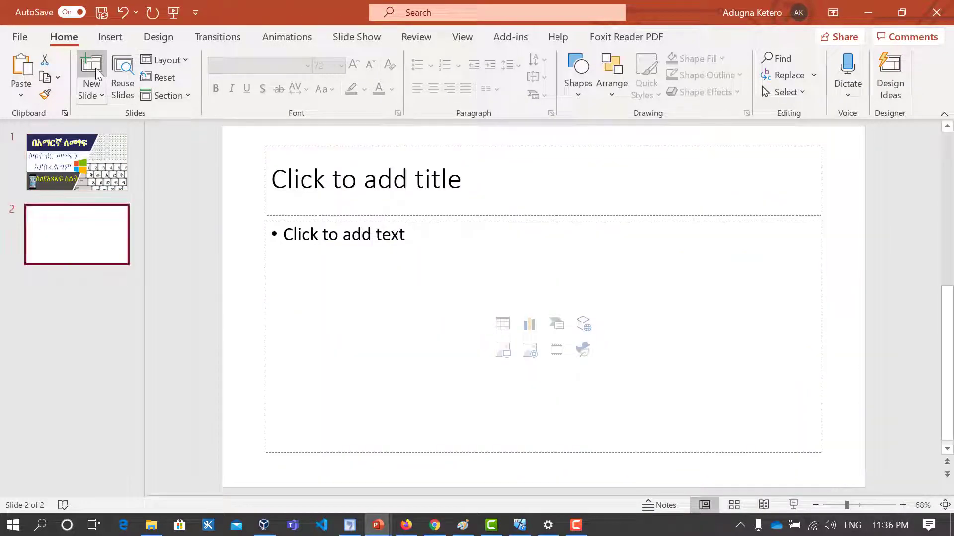
{"action": "left_click", "coordinate": [330, 191]}
{"action": "type", "text": "le"}
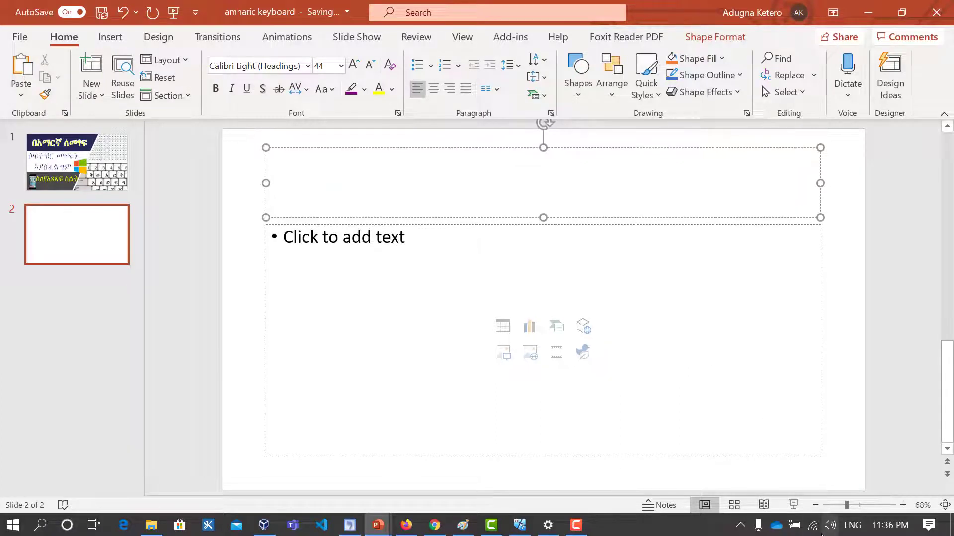
Step: Type the slide 2 title አማርኛ with Amharic Input Method, then select all text in Iota Amharic
{"action": "left_click", "coordinate": [851, 526]}
{"action": "left_click", "coordinate": [852, 525]}
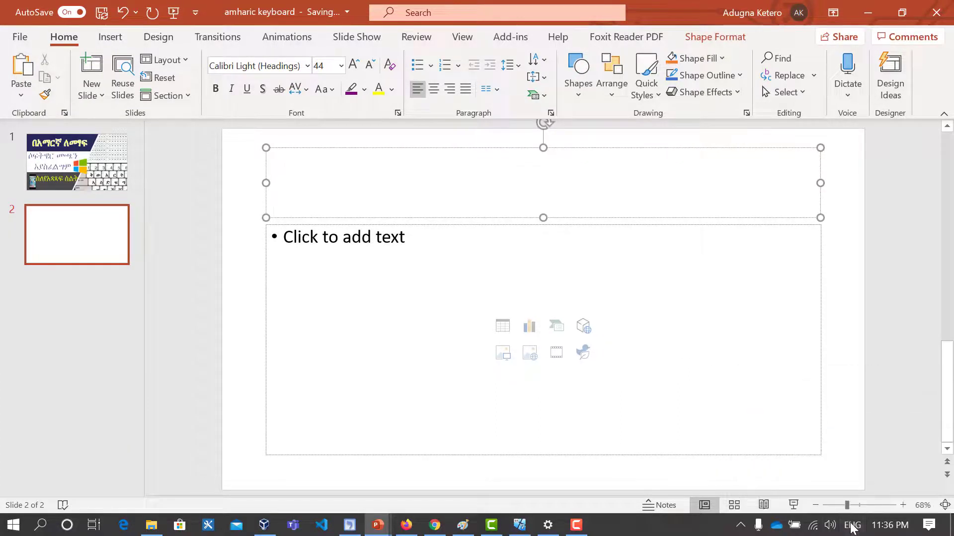
{"action": "left_click", "coordinate": [851, 526]}
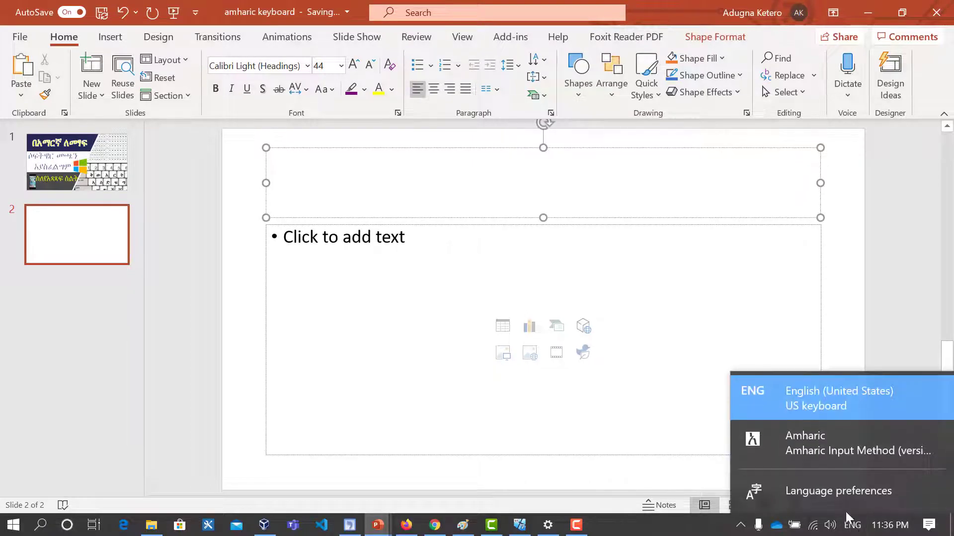
{"action": "left_click", "coordinate": [809, 443]}
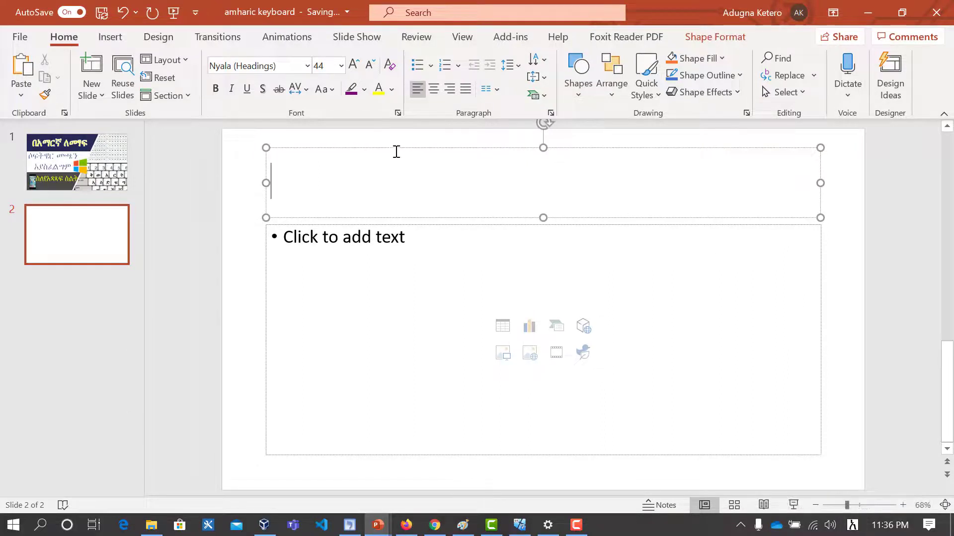
{"action": "type", "text": "ማርኛ"}
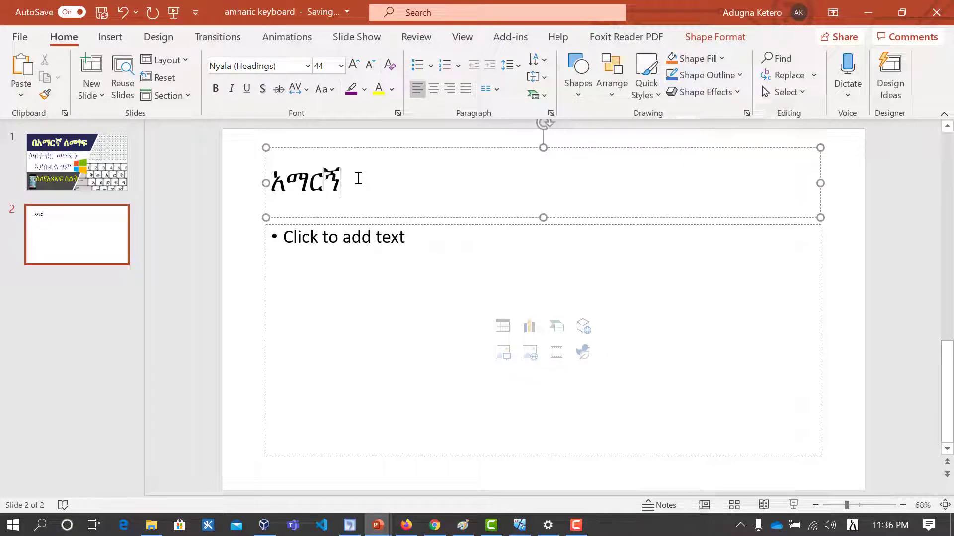
{"action": "key", "text": "ctrl+Return"}
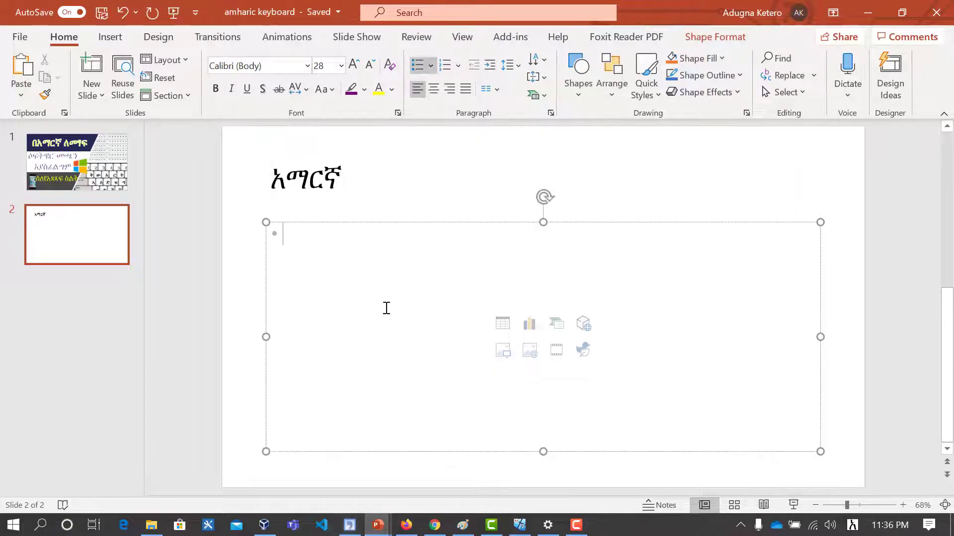
{"action": "left_click", "coordinate": [350, 528]}
{"action": "left_click_drag", "start_coordinate": [311, 162], "coordinate": [100, 108]}
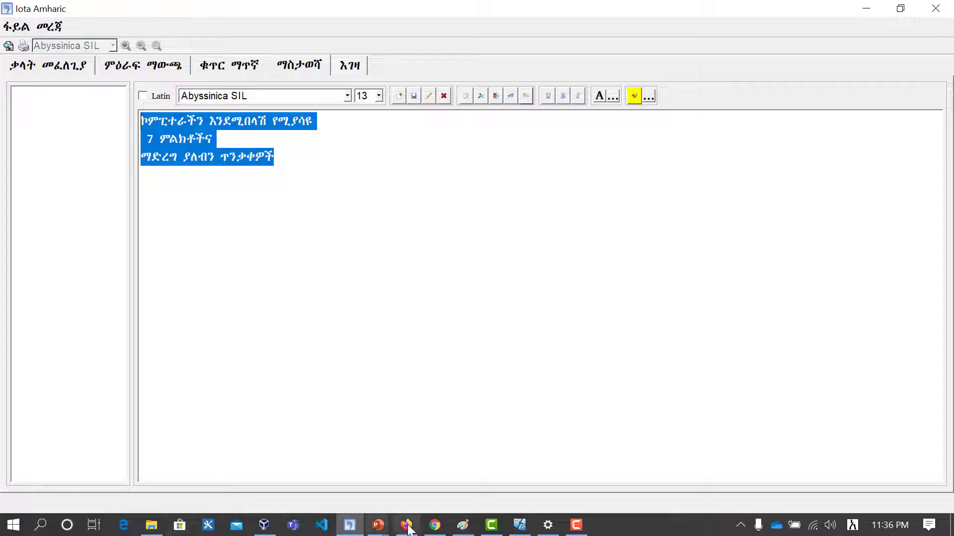
Step: Replace Chrome's search words with 'iota bible' in English and run the search
{"action": "left_click", "coordinate": [436, 524]}
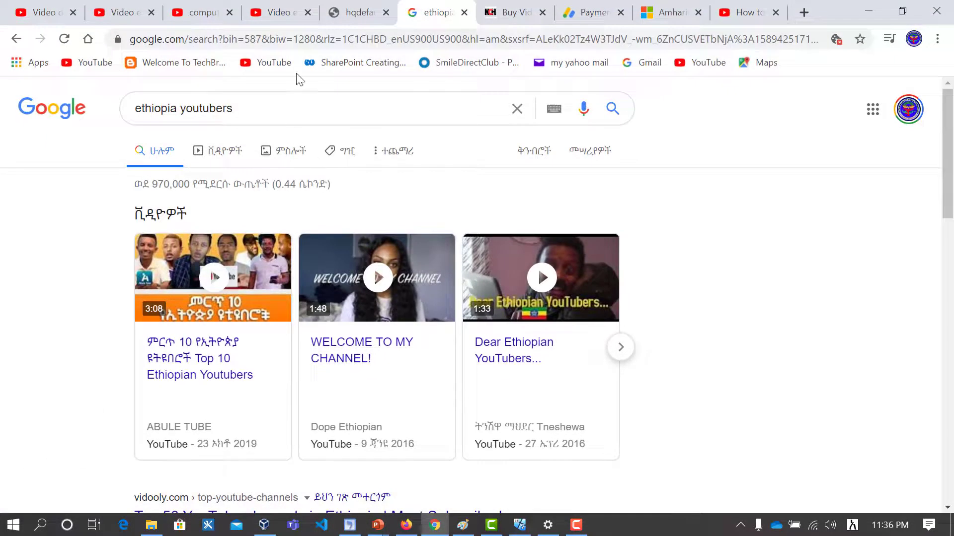
{"action": "left_click_drag", "start_coordinate": [264, 121], "coordinate": [130, 110]}
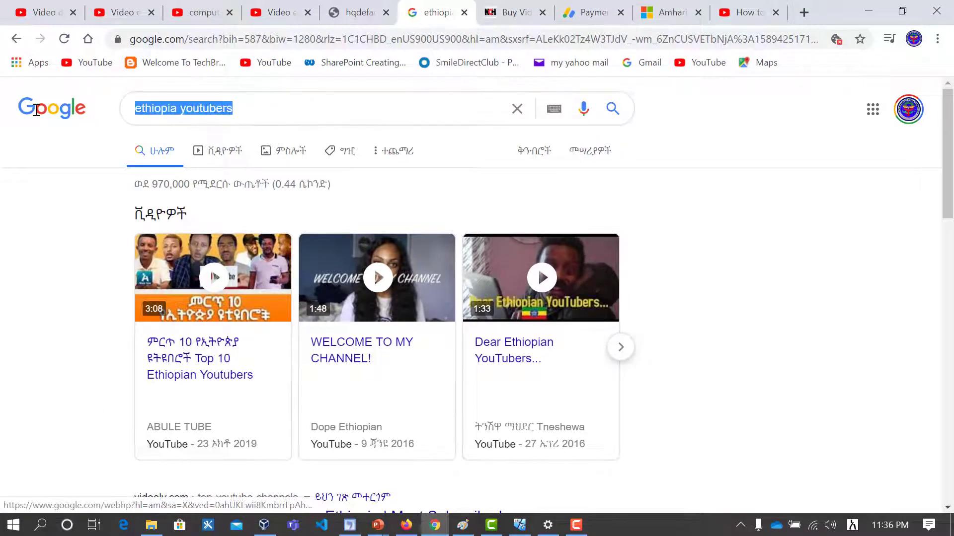
{"action": "type", "text": "ኢኦ"}
{"action": "key", "text": "BackSpace"}
{"action": "key", "text": "BackSpace"}
{"action": "key", "text": "super+space"}
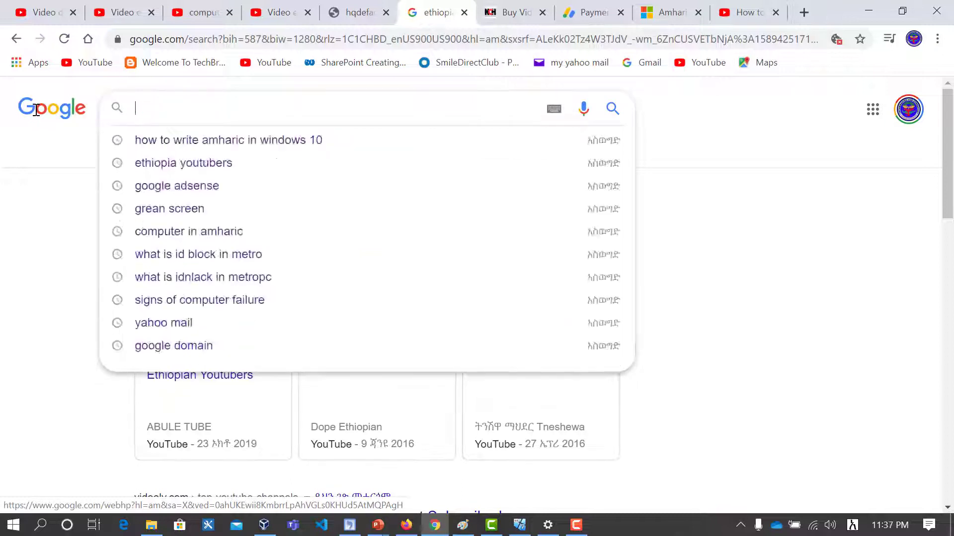
{"action": "type", "text": "iota"}
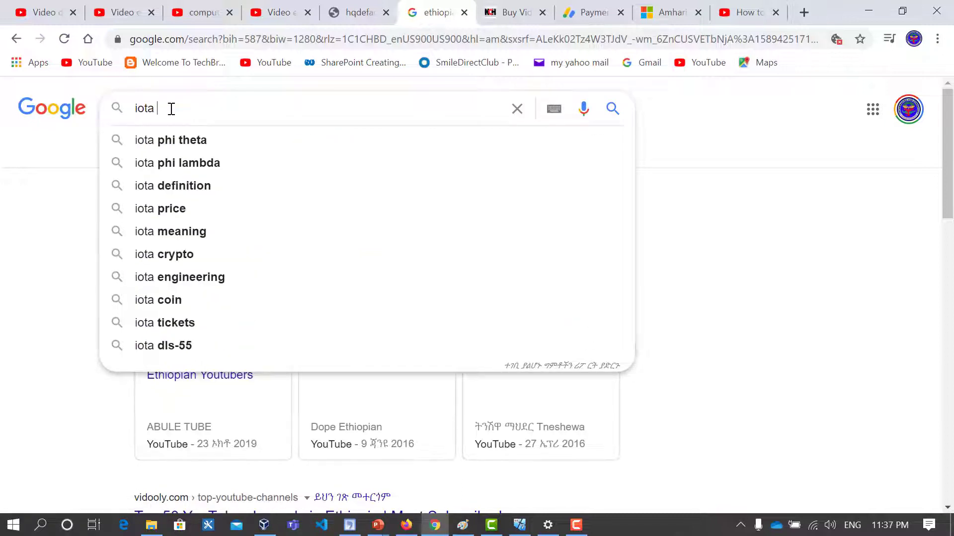
{"action": "type", "text": " bible"}
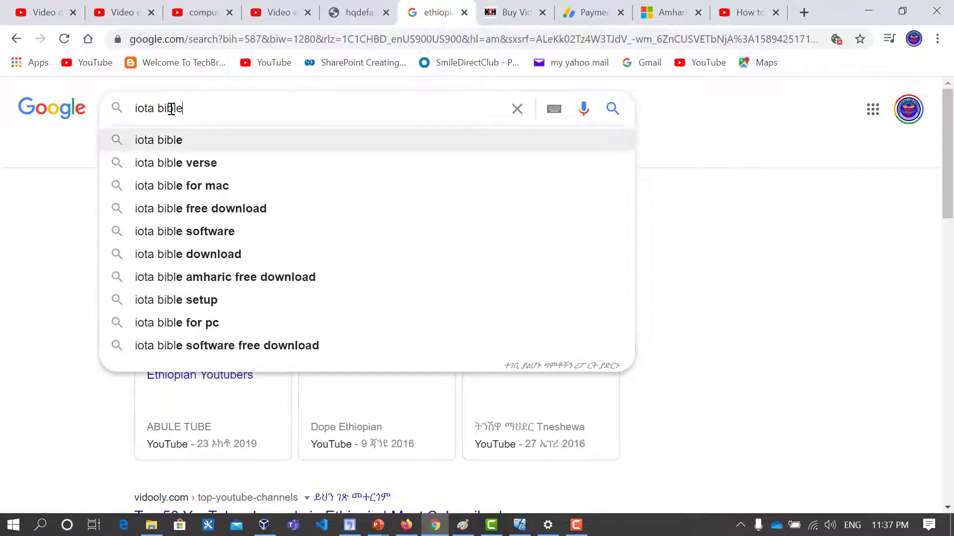
{"action": "key", "text": "Return"}
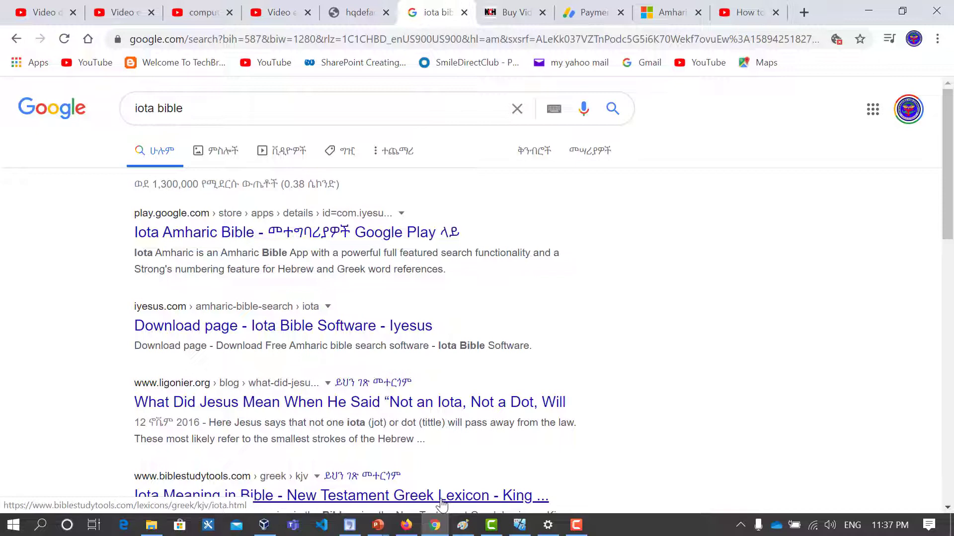
{"action": "left_click", "coordinate": [356, 529]}
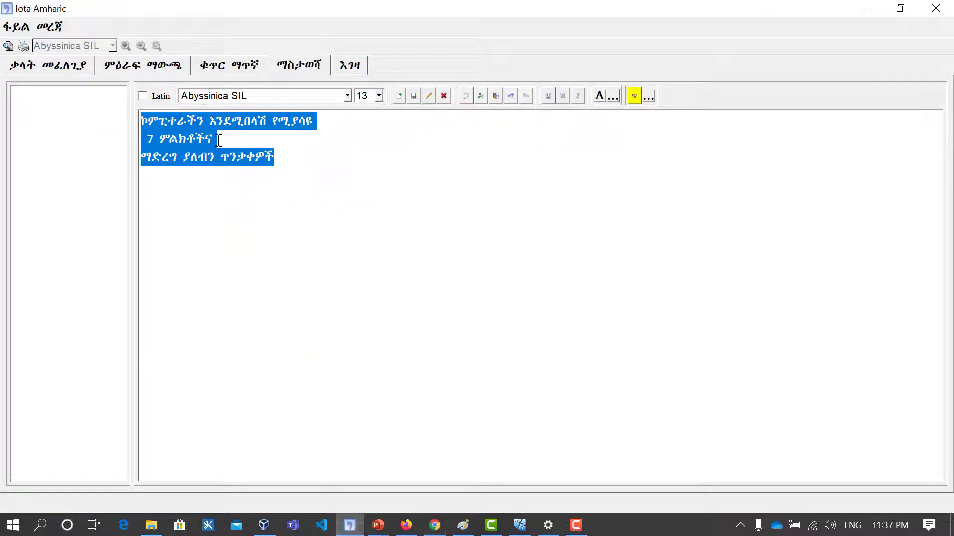
Step: Replace all Iota Amharic text with a new phrase ending 'ጻፍን በኋላ ወደ' and minimize the editor
{"action": "left_click_drag", "start_coordinate": [314, 169], "coordinate": [142, 120]}
{"action": "key", "text": "Delete"}
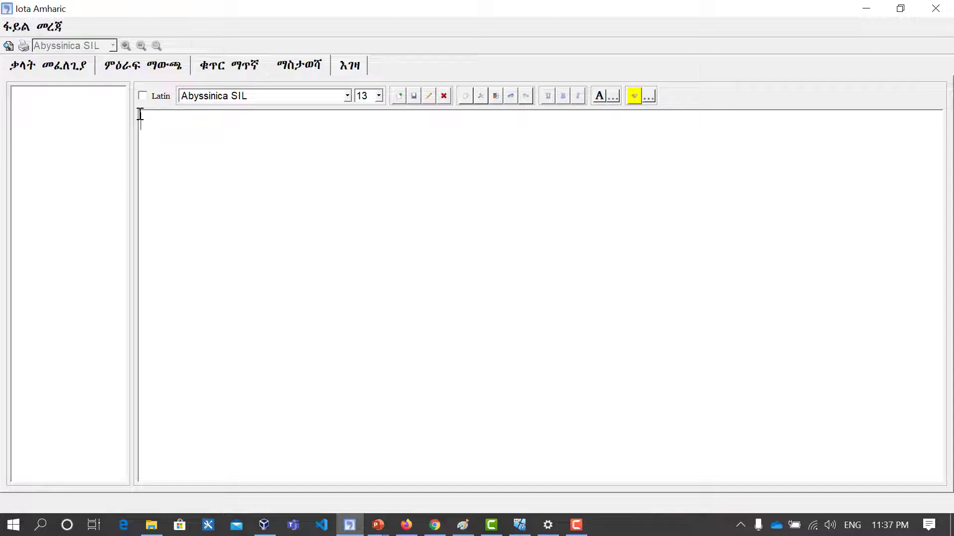
{"action": "type", "text": "አማርኛ ከ"}
{"action": "type", "text": "ጻፍን በኋላ ወደ"}
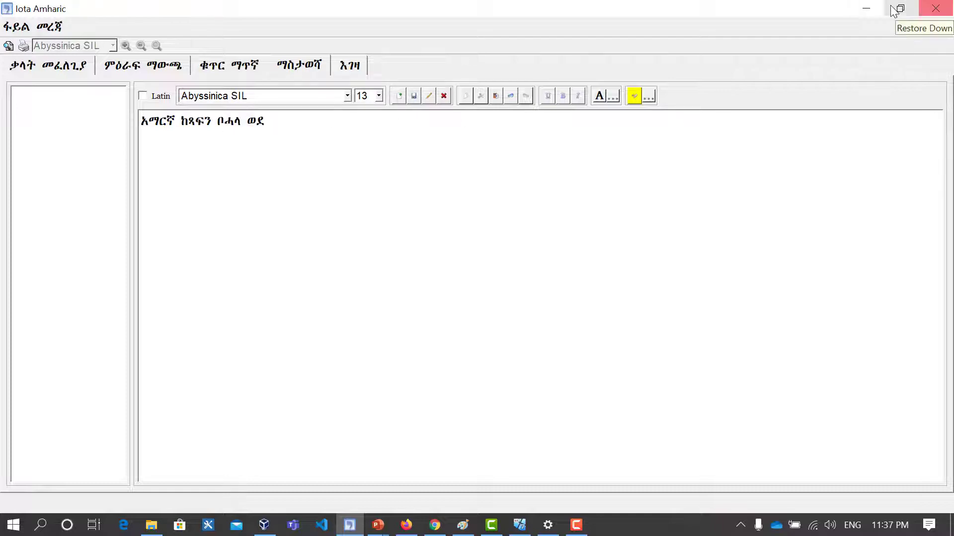
{"action": "left_click", "coordinate": [866, 9]}
Step: Select the words 'iota bible' in the Google search box
{"action": "left_click", "coordinate": [298, 120]}
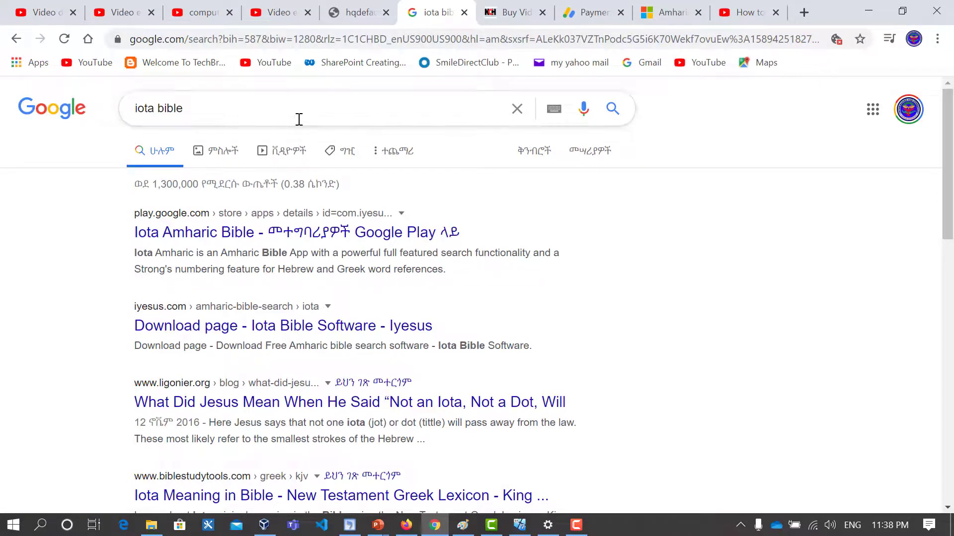
{"action": "left_click_drag", "start_coordinate": [298, 119], "coordinate": [93, 119]}
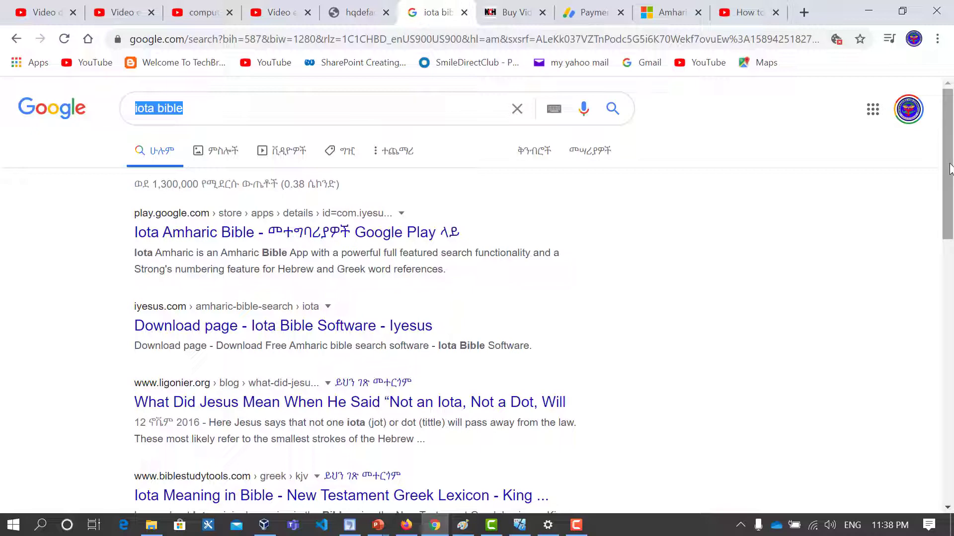
{"action": "mouse_move", "coordinate": [949, 168]}
{"action": "left_mouse_down"}
{"action": "mouse_move", "coordinate": [948, 261]}
{"action": "mouse_move", "coordinate": [949, 169]}
{"action": "left_mouse_up"}
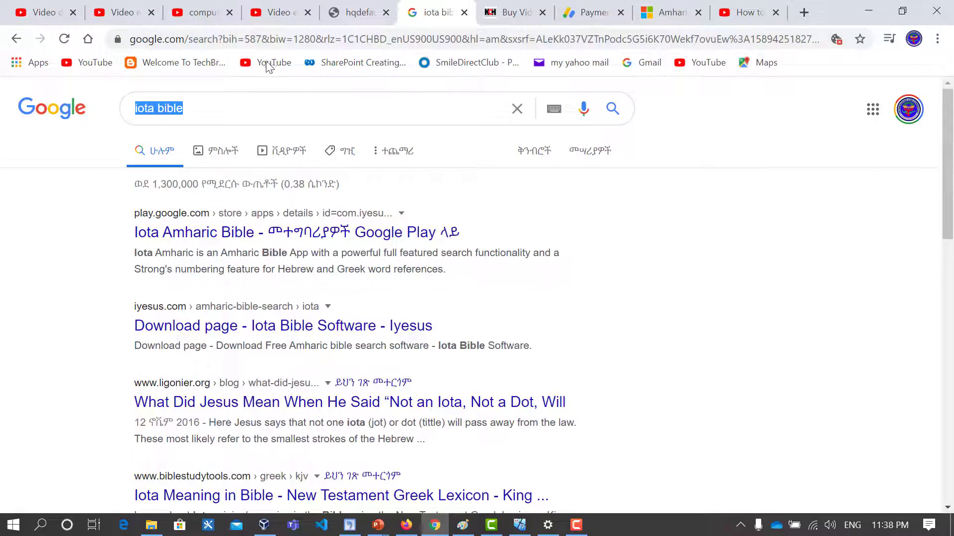
Step: Switch to the 'Amharic Keyboard for windows 10' Microsoft Community tab and scroll through the thread
{"action": "left_click", "coordinate": [674, 15]}
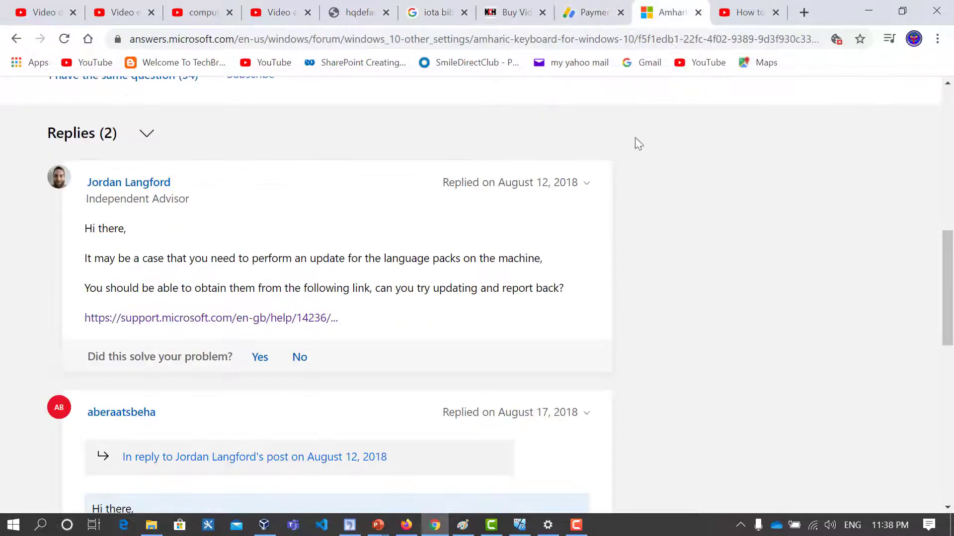
{"action": "left_click_drag", "start_coordinate": [949, 290], "coordinate": [949, 144]}
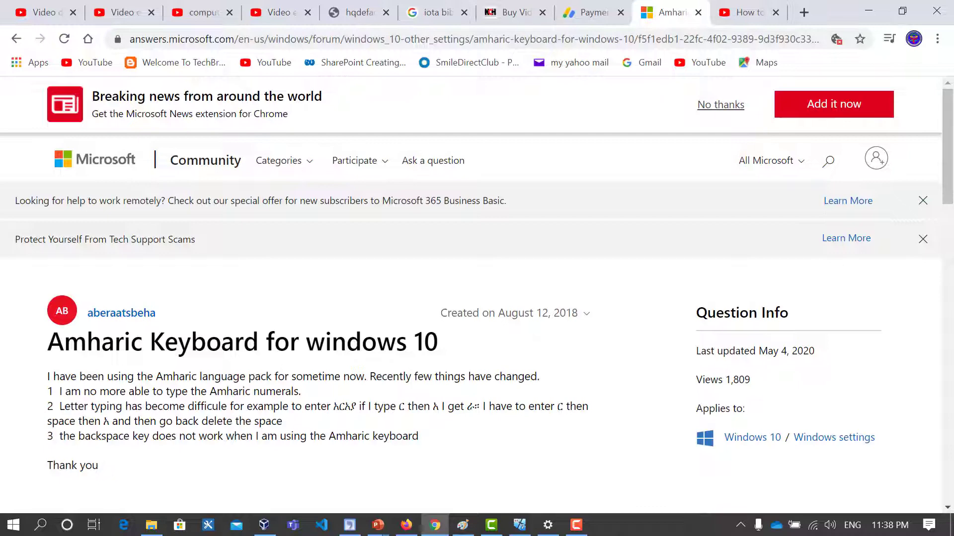
{"action": "left_click_drag", "start_coordinate": [951, 160], "coordinate": [949, 112]}
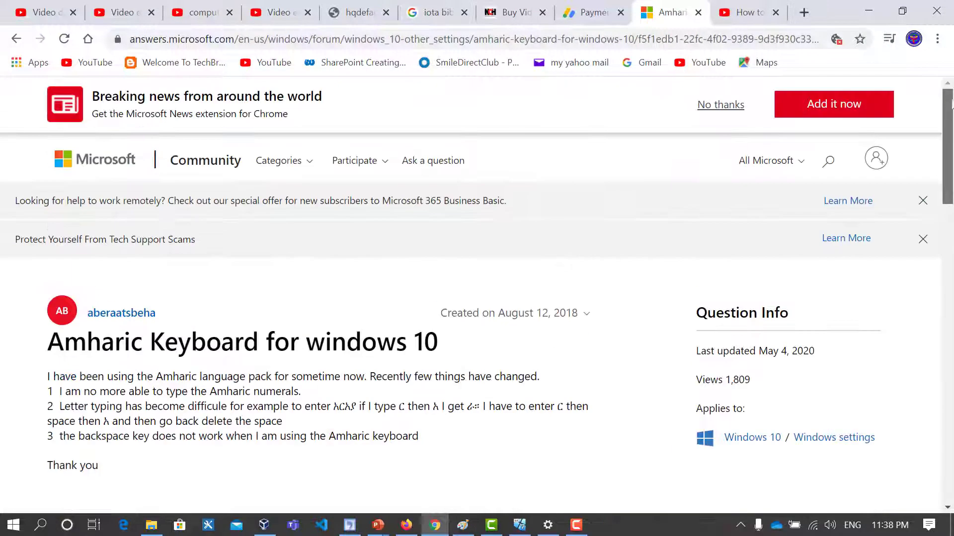